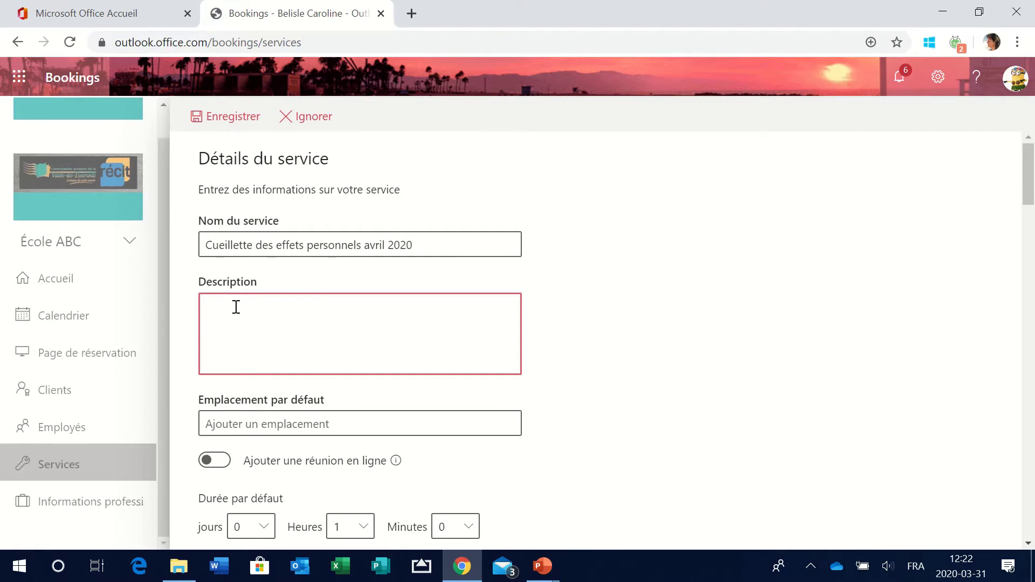
Step: Enter the service description "Venir chercher les effets personnels essentiels de votre enfant"
text(Venir chercher les effet)
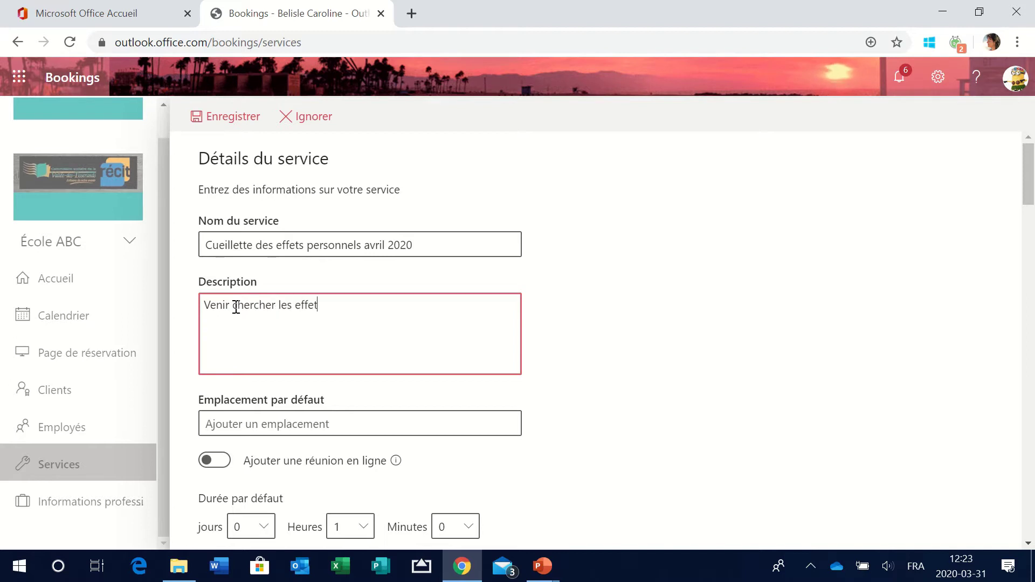
text(s personnel)
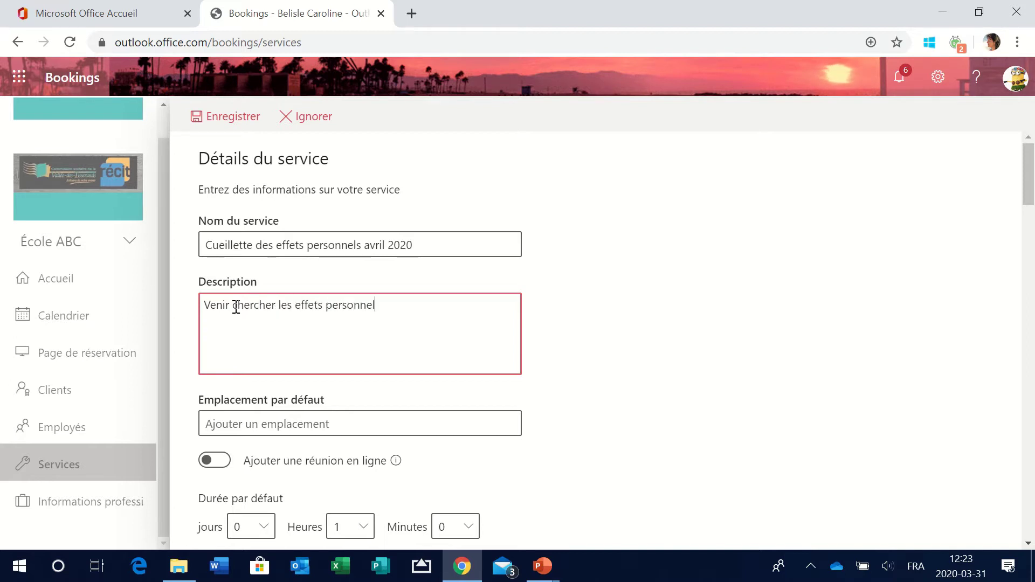
text(s essentiels d)
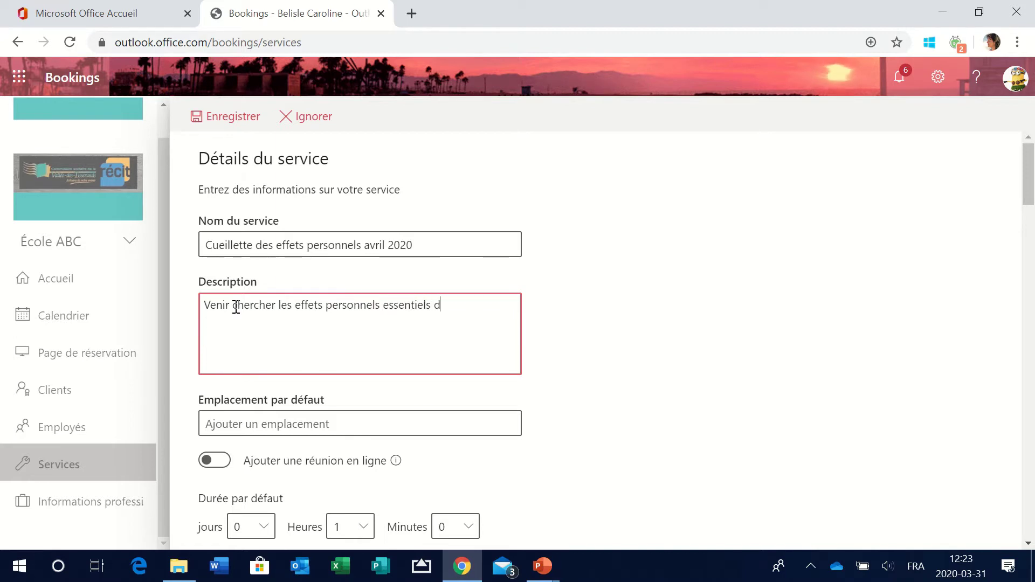
text(e votre enfant)
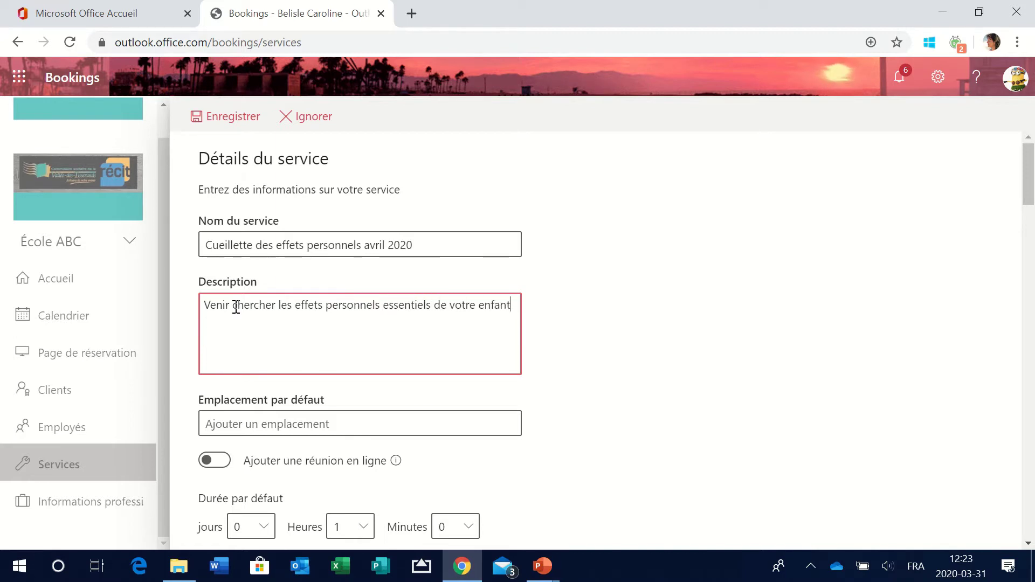
Step: Search for "école jesus-mar" as the default location and choose Ecole Primaire Jesus-Marie in Beauharnois
click(348, 424)
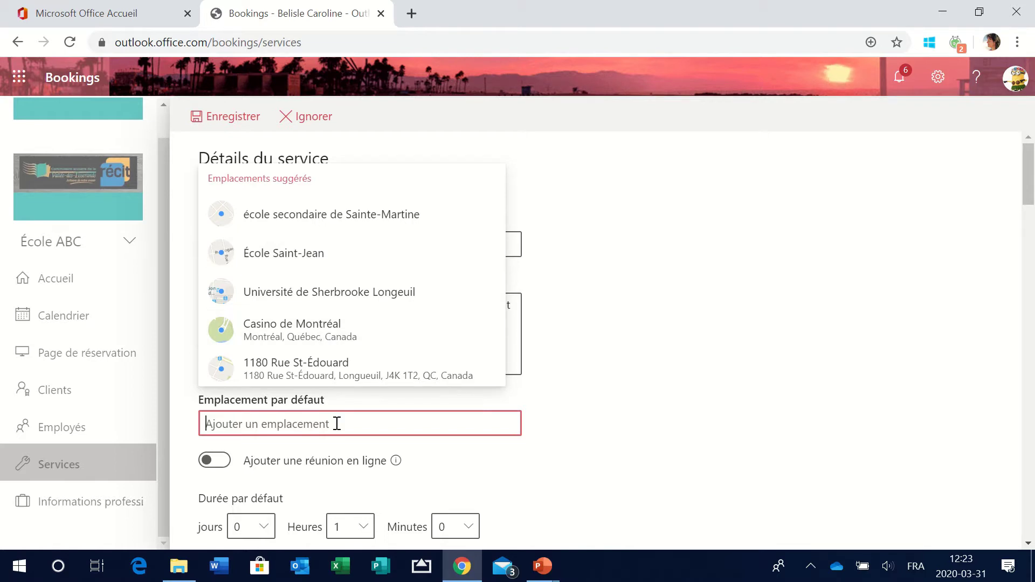
text(école )
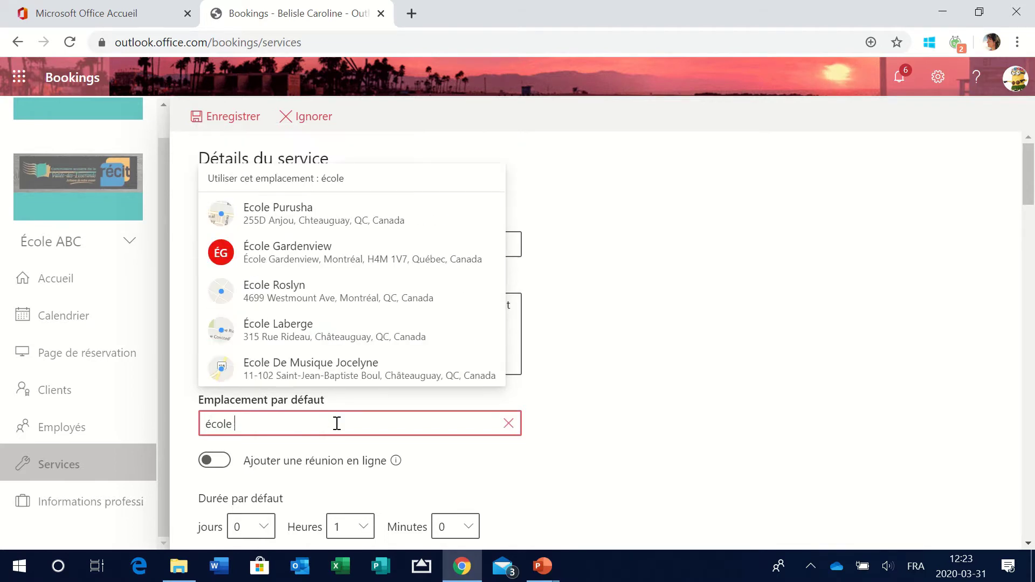
text(jesus)
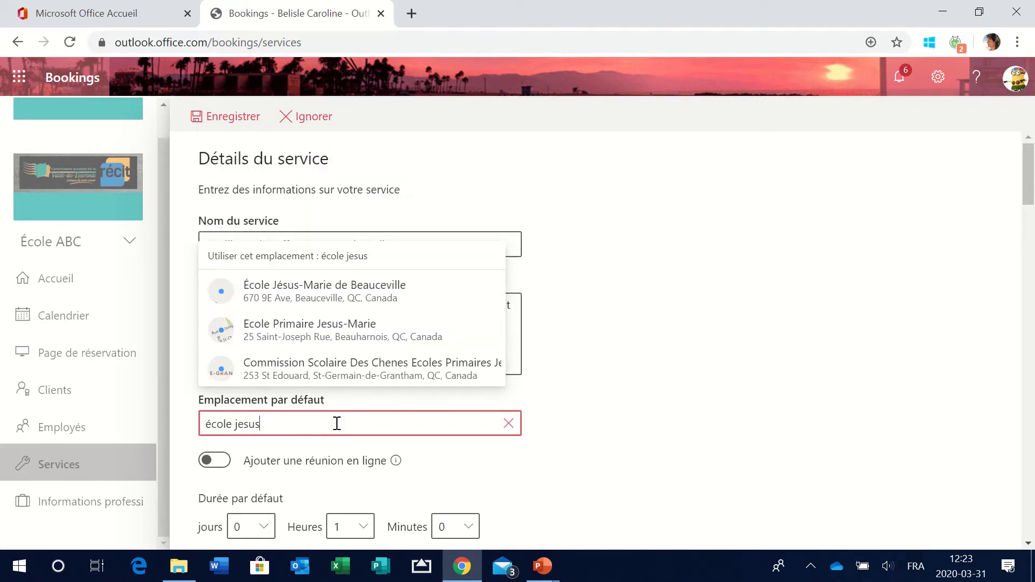
text(-mar)
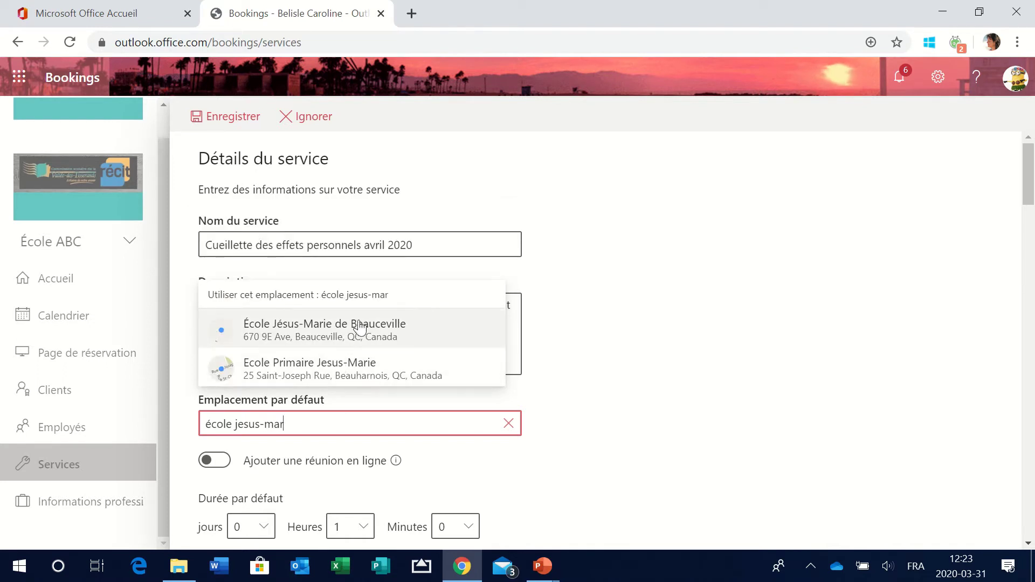
click(289, 367)
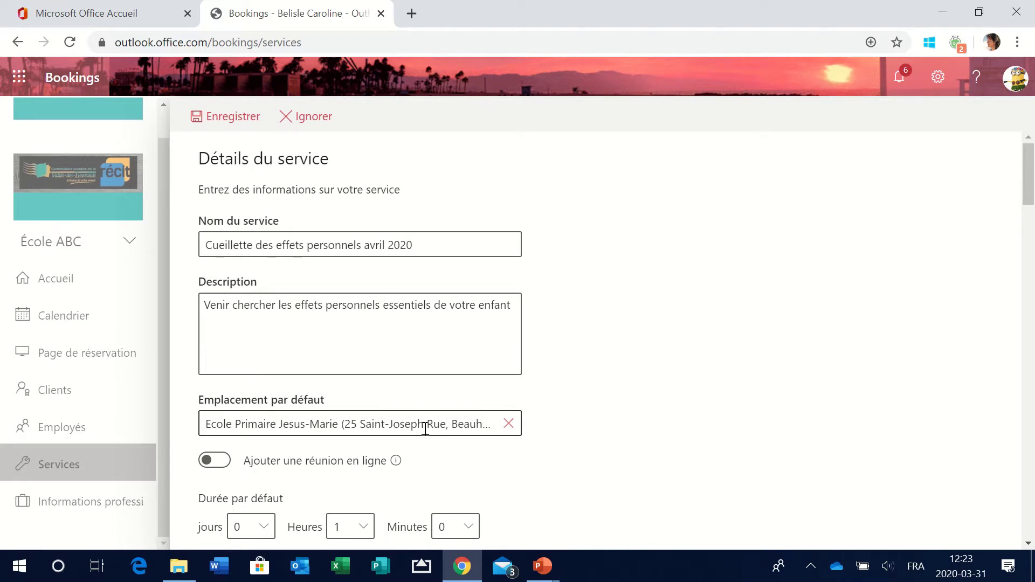
Step: Set the service's default duration to 0 hours 15 minutes and allow clients to manage their own booking
scroll(615, 440, down, 4)
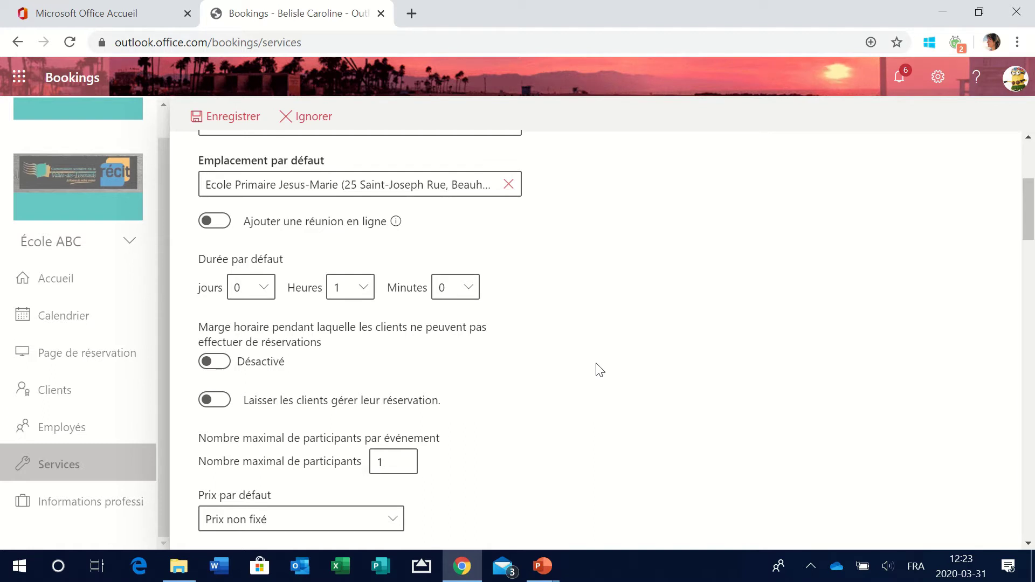
click(363, 290)
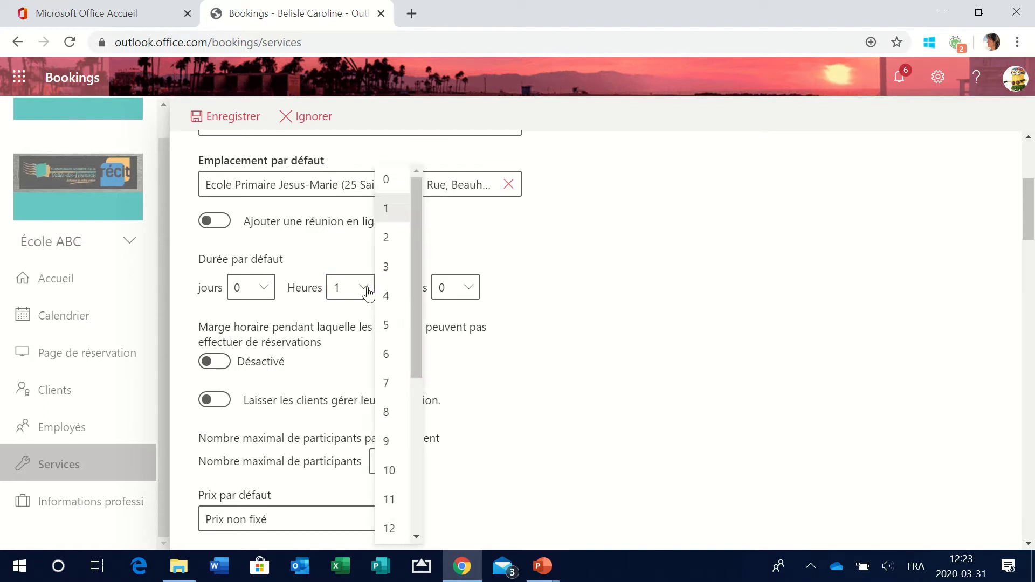
click(396, 180)
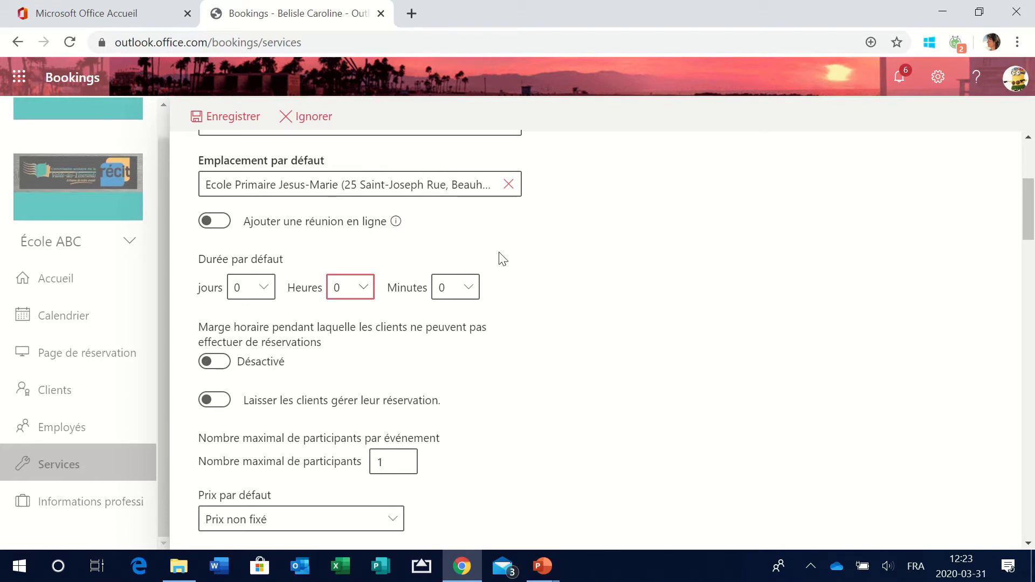
click(465, 288)
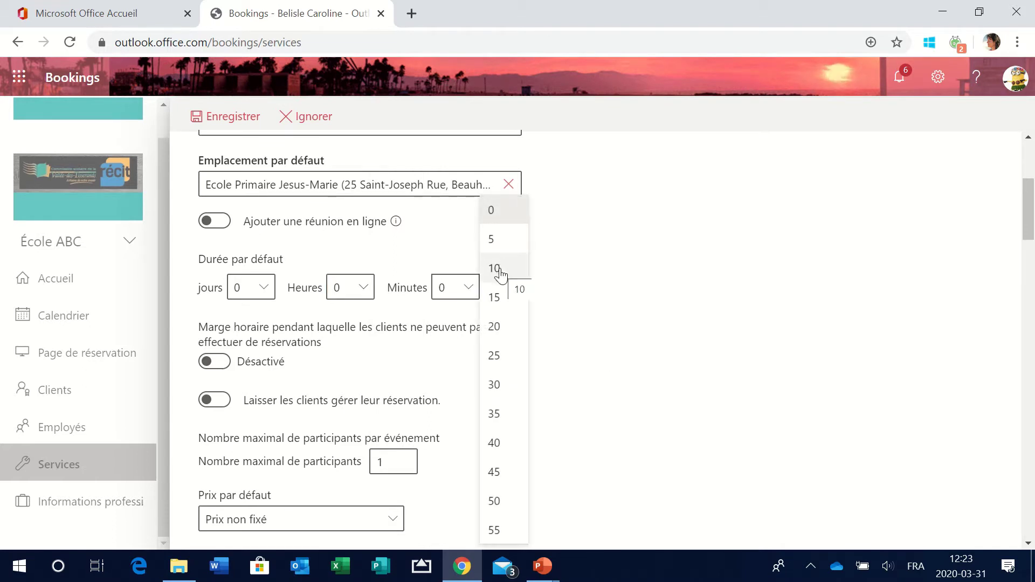
click(494, 297)
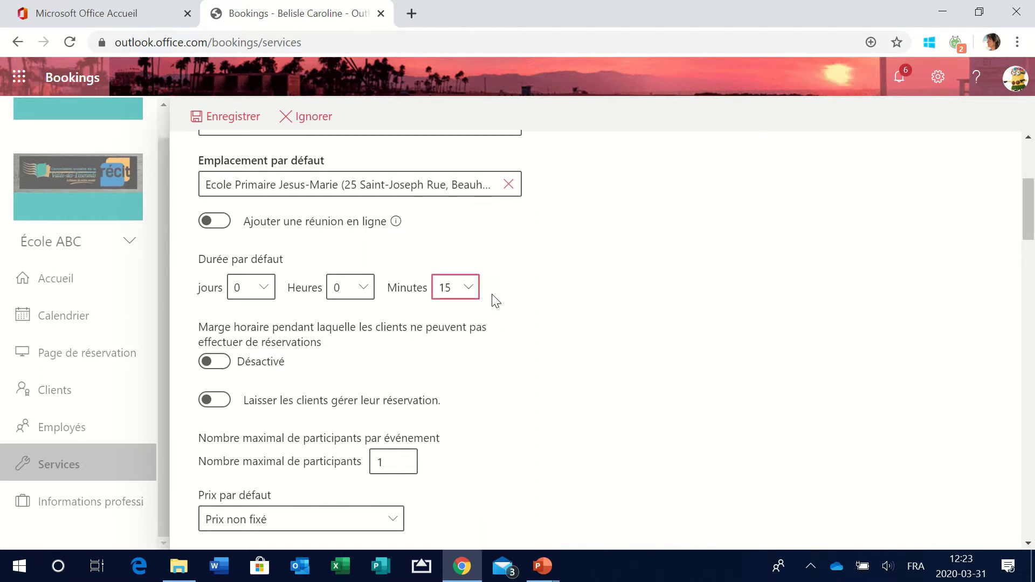
scroll(525, 366, down, 1)
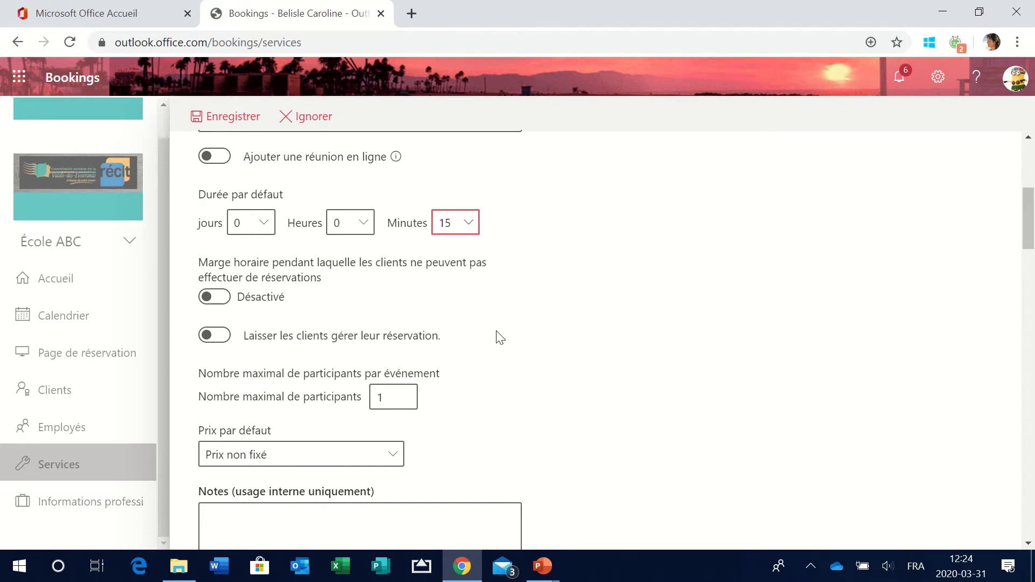
click(212, 335)
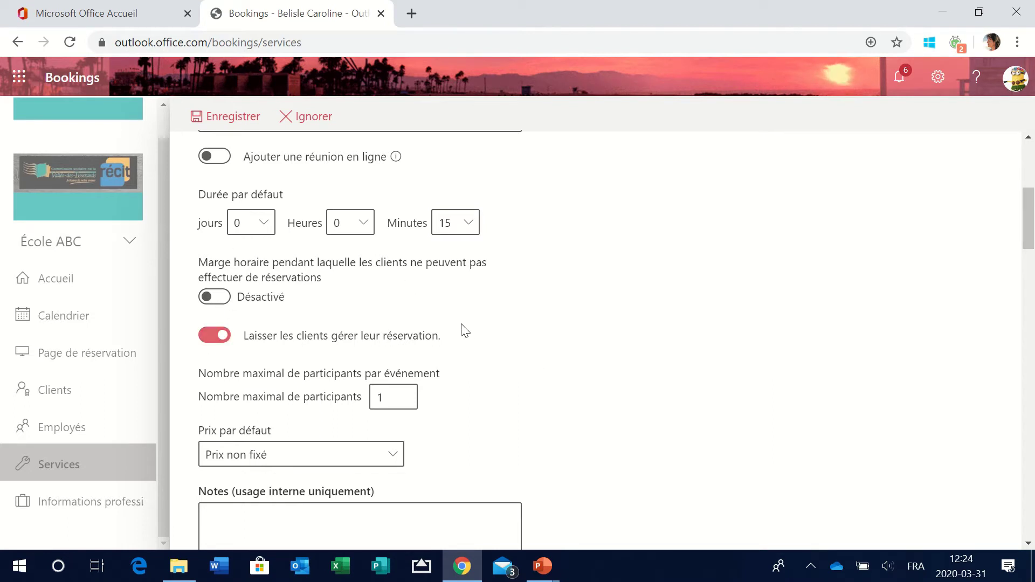
Step: Set the maximum number of participants per event to 1 and the default price to Gratuit
scroll(541, 336, down, 2)
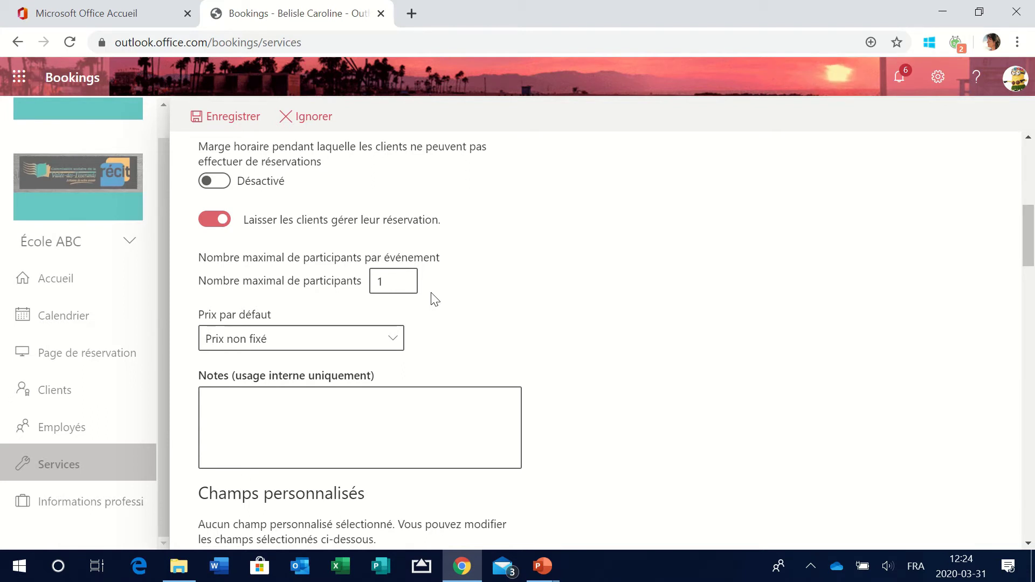
click(404, 277)
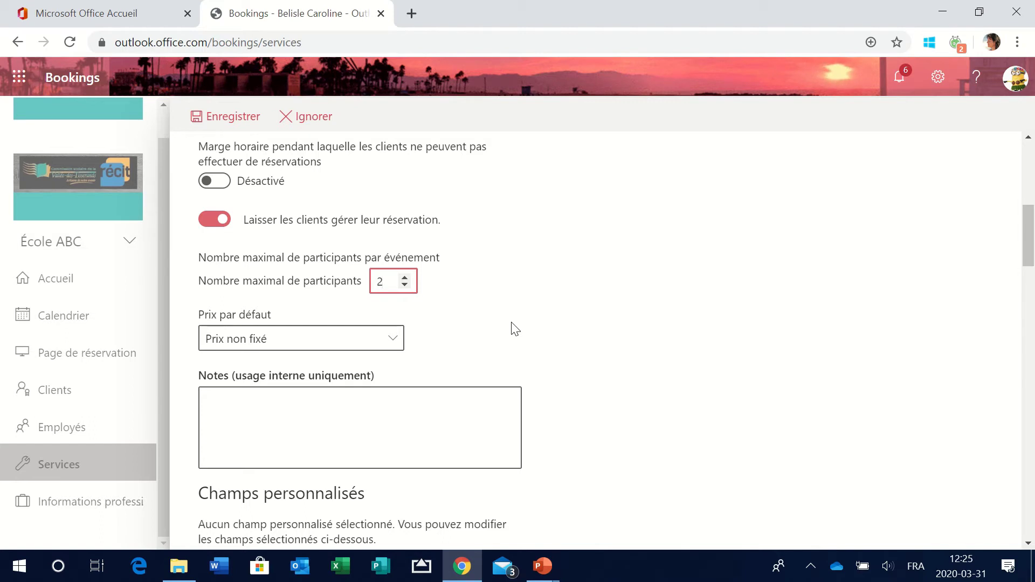
click(405, 286)
click(393, 340)
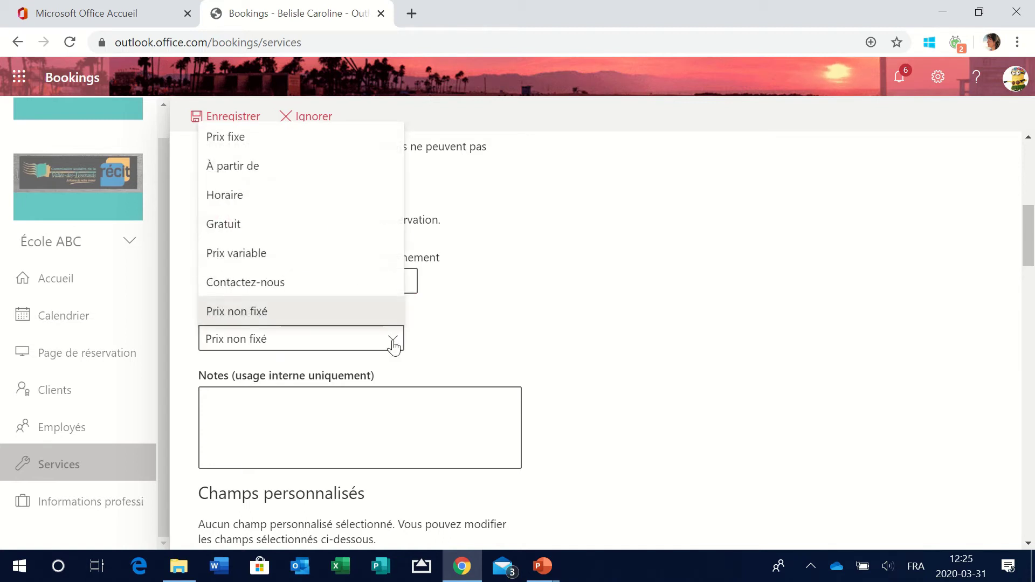
click(303, 224)
Step: Open the service's custom fields for editing and make the client's Numéro de téléphone mandatory
scroll(647, 337, down, 4)
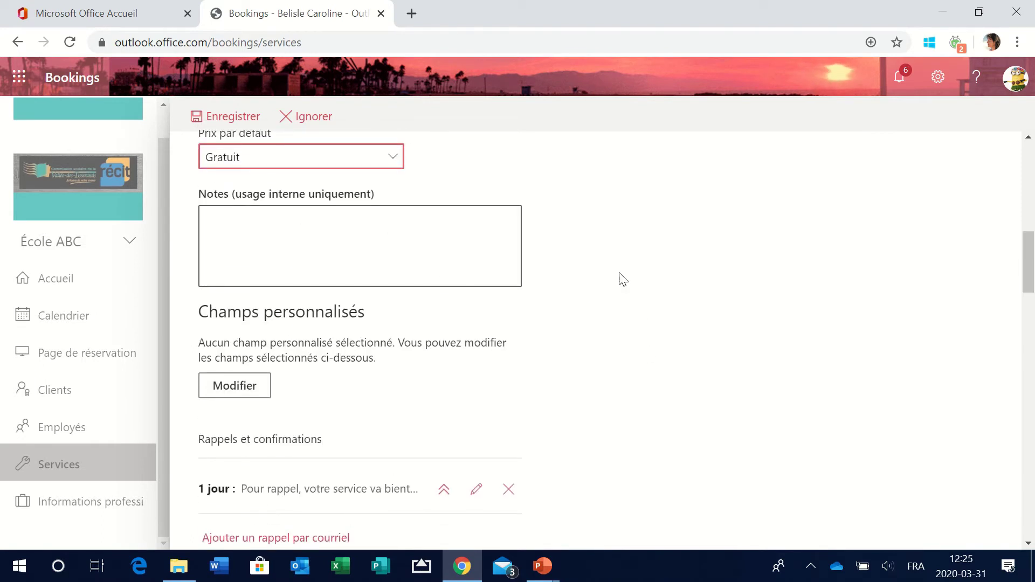
scroll(620, 278, down, 1)
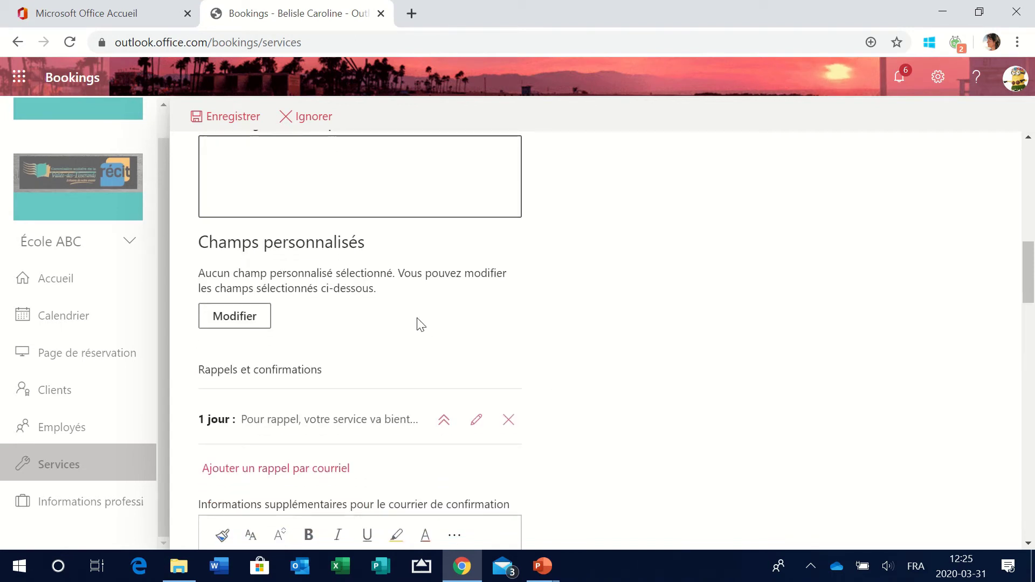
scroll(509, 326, down, 1)
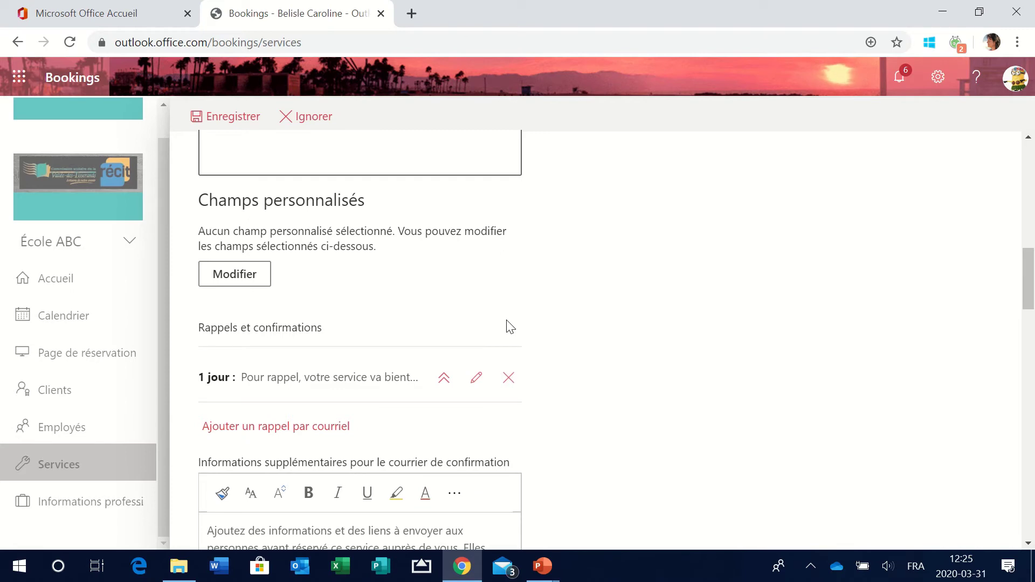
click(230, 276)
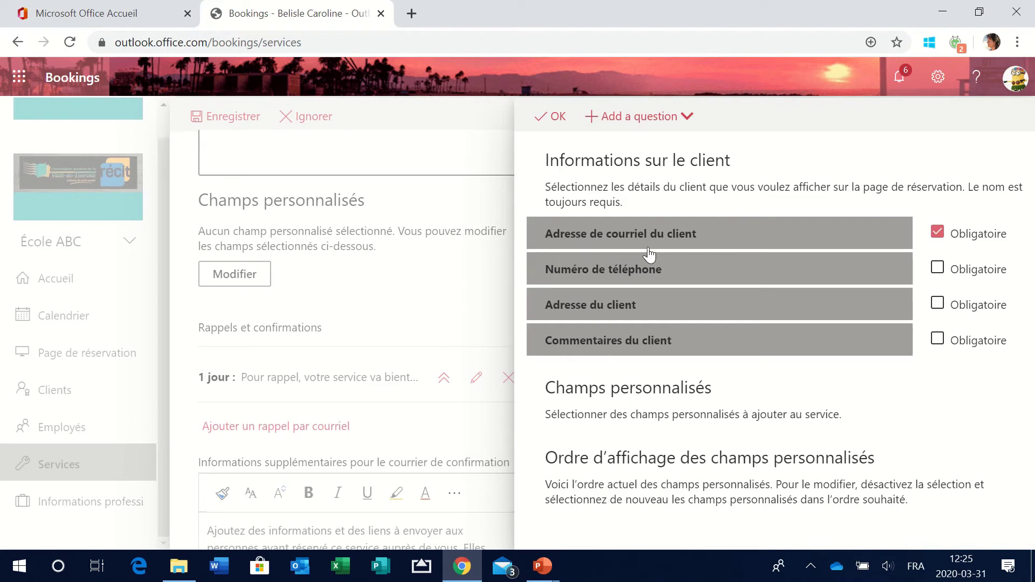
click(939, 269)
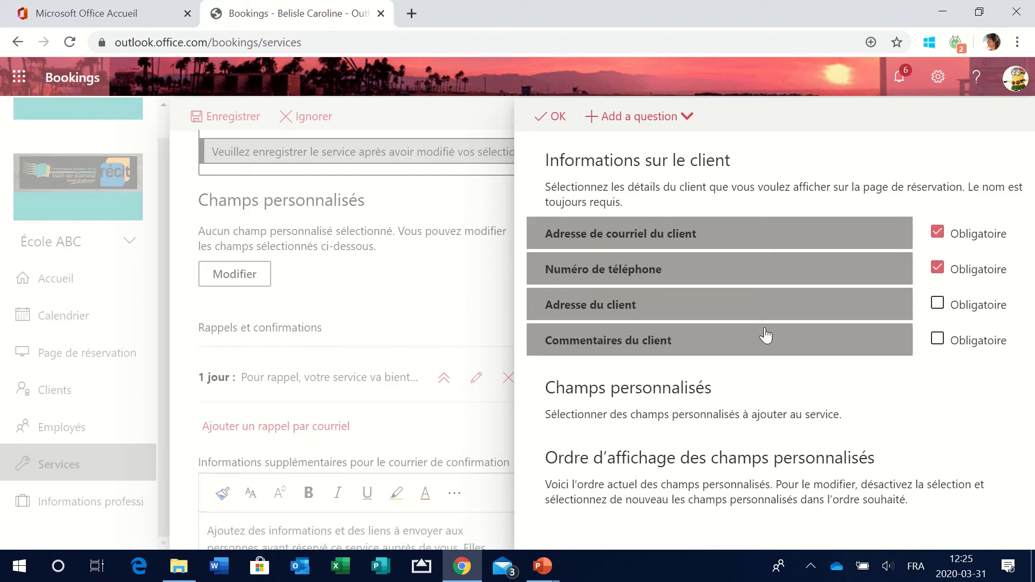
Step: Add a text question named "Nom de l'élève:" to the custom fields and save it
click(634, 124)
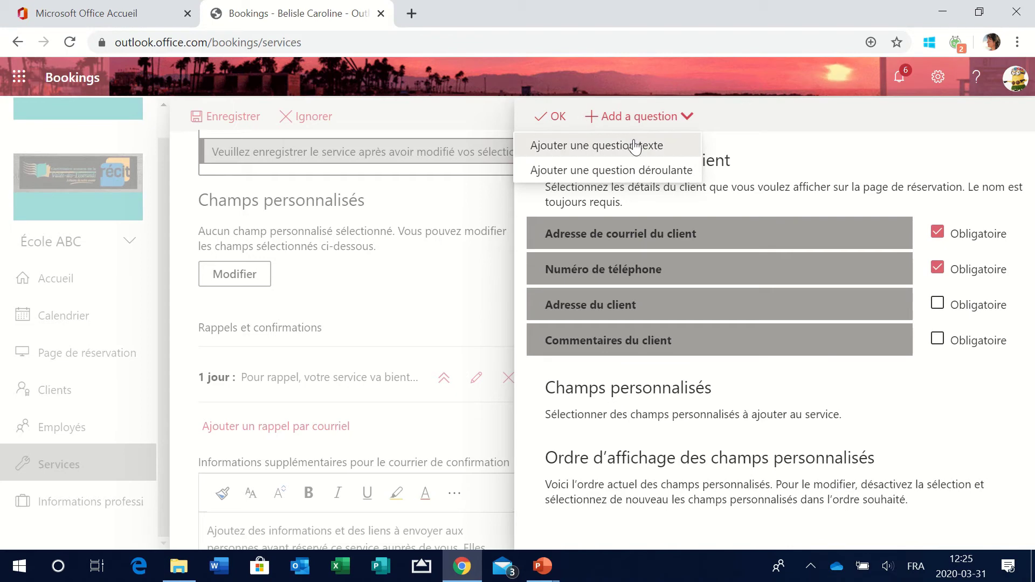
click(635, 146)
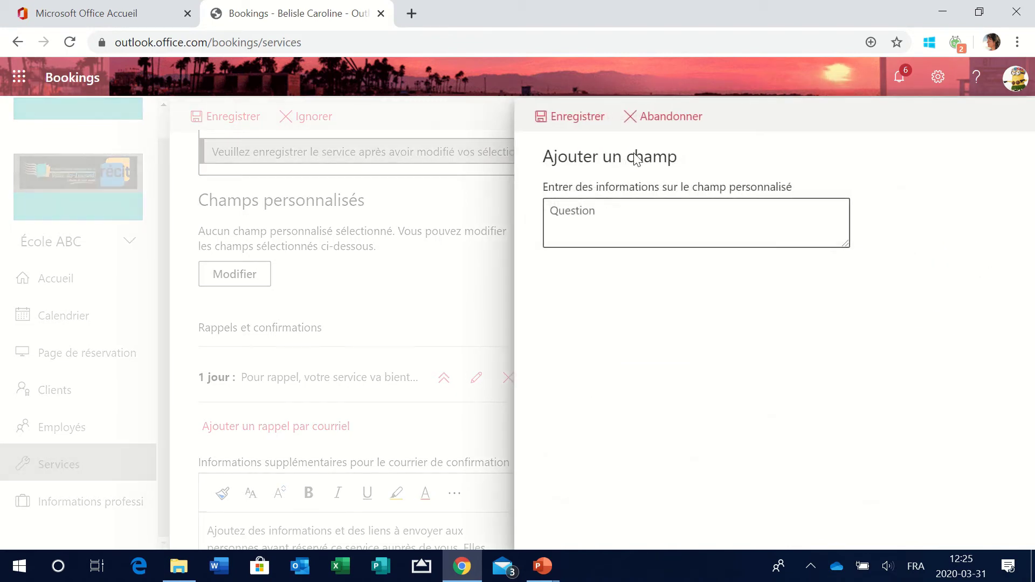
click(591, 212)
text(Nom de l'eng)
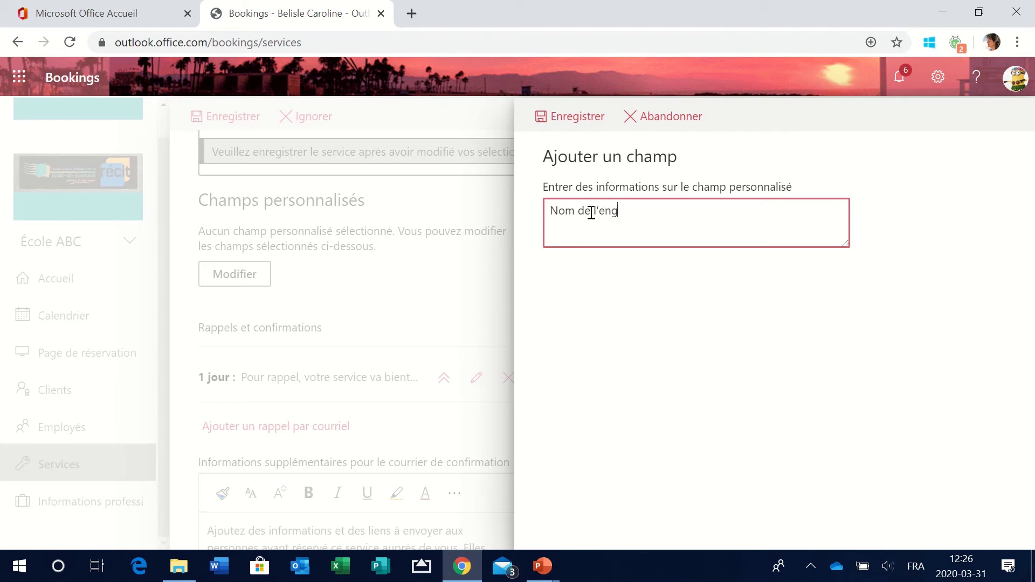
key(BackSpace)
key(BackSpace)
text(élève)
click(577, 116)
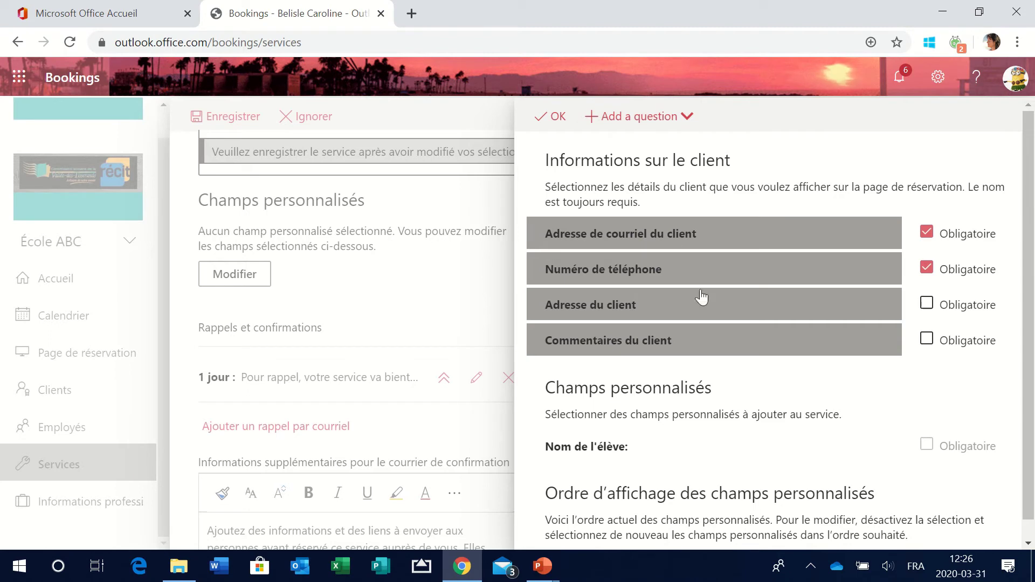
Step: Add a second text question named "Niveau de l'élève:" to the custom fields and save it
click(659, 126)
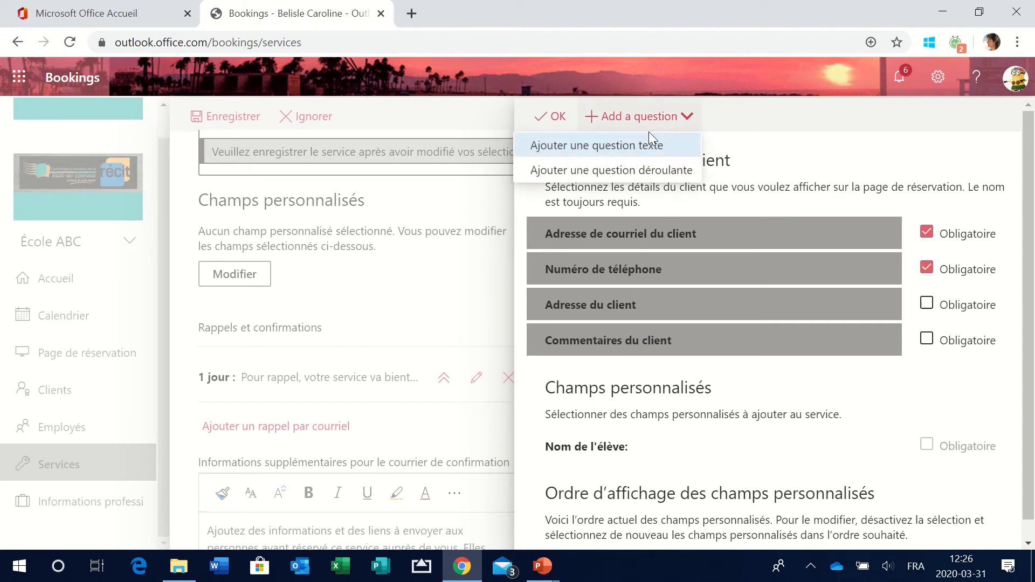
click(647, 147)
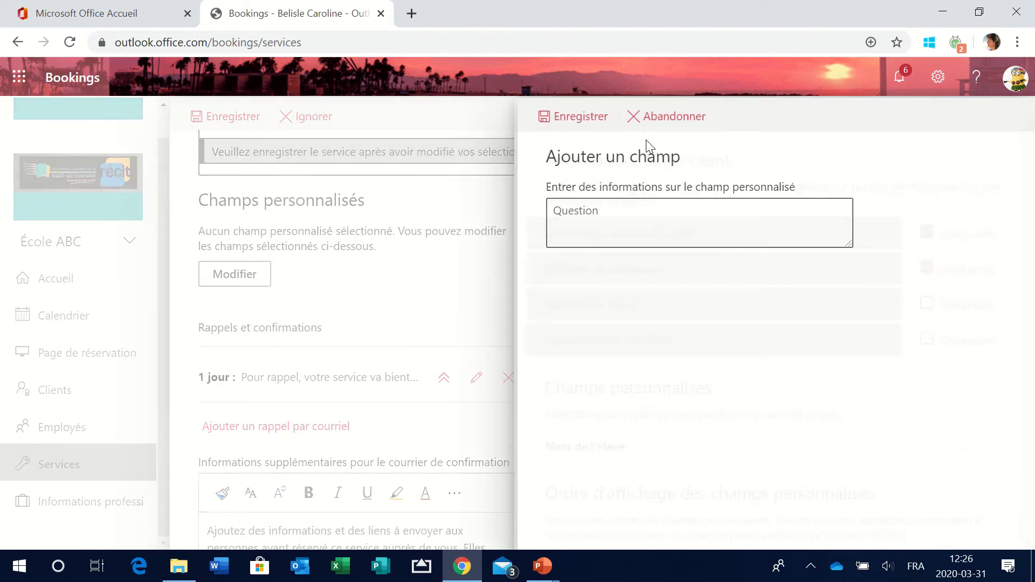
click(600, 209)
text(N)
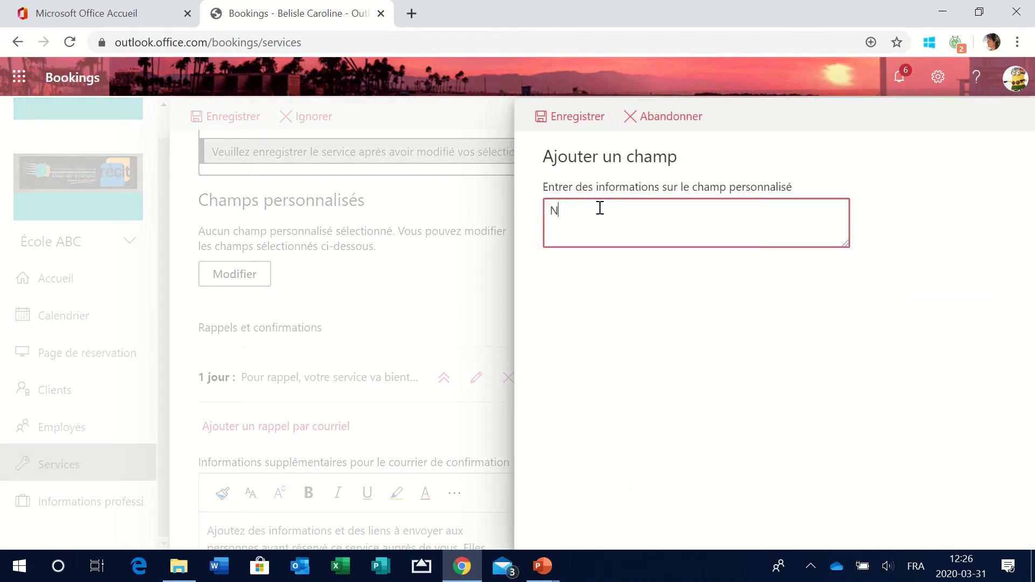
text(iveau de l'élève:)
click(575, 110)
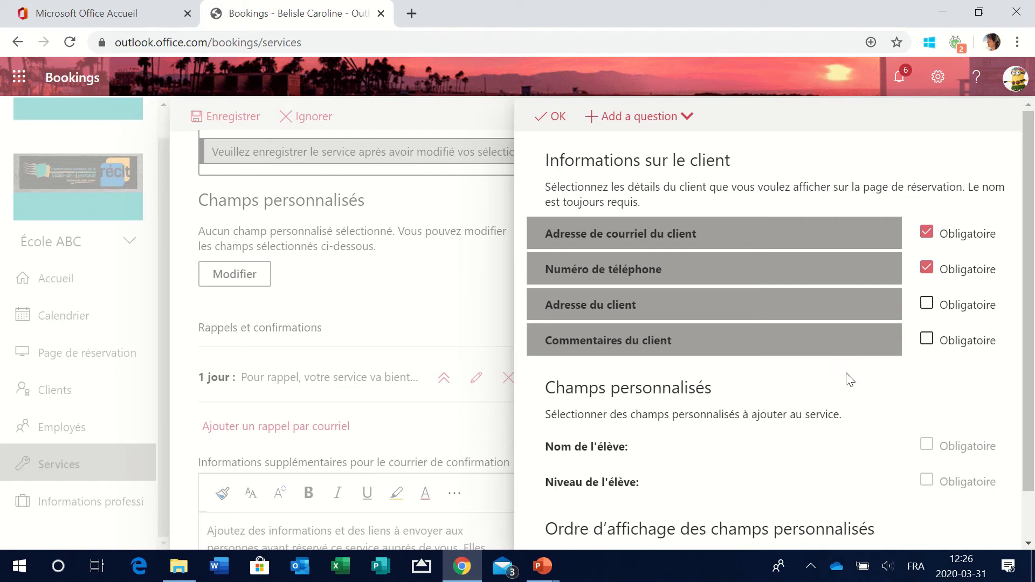
Step: Add the "Nom de l'élève:" and "Niveau de l'élève:" questions to the service, make both mandatory, and confirm the custom fields
scroll(761, 372, down, 1)
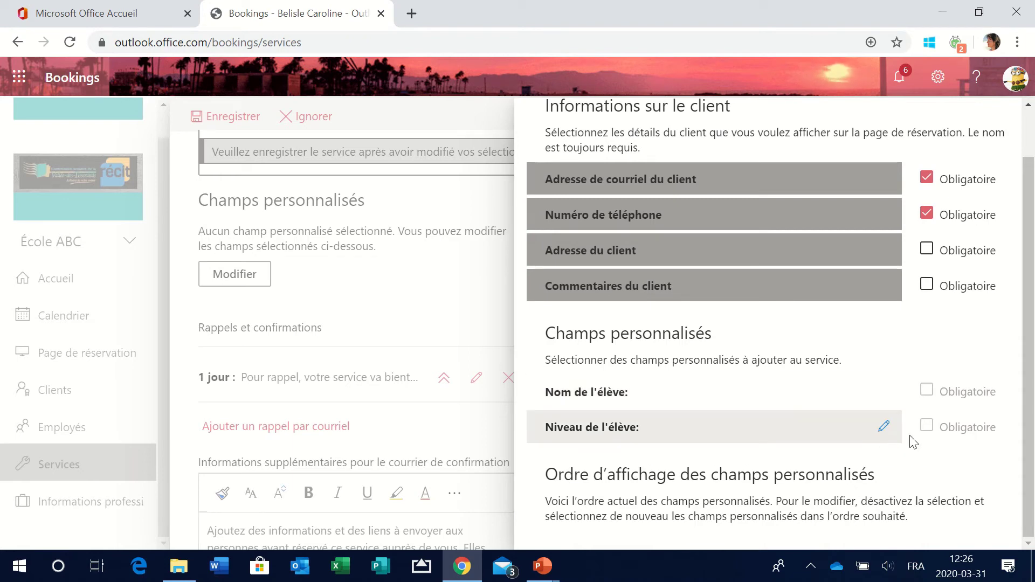
click(566, 391)
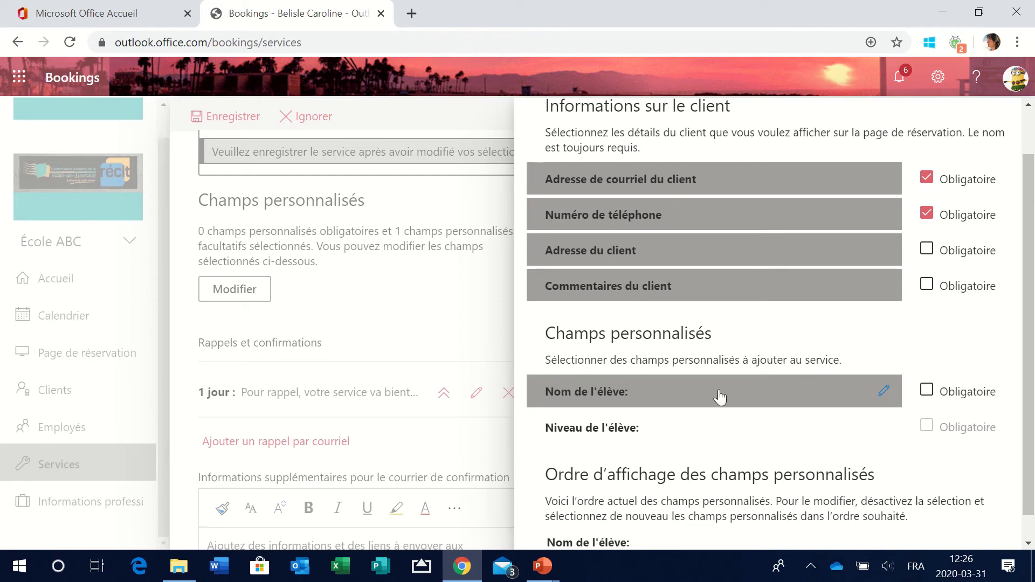
click(926, 392)
click(621, 429)
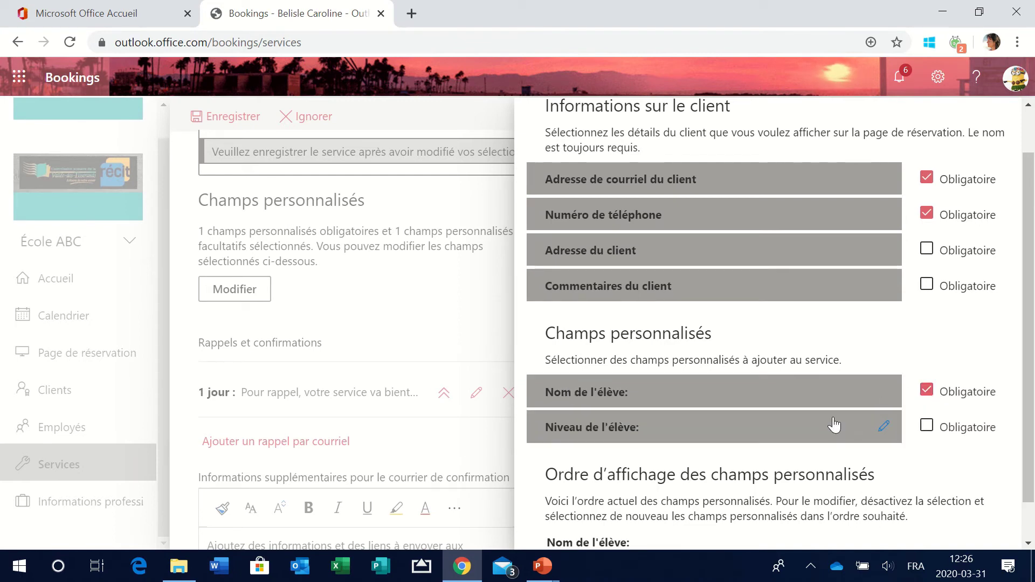
click(926, 427)
scroll(788, 507, down, 1)
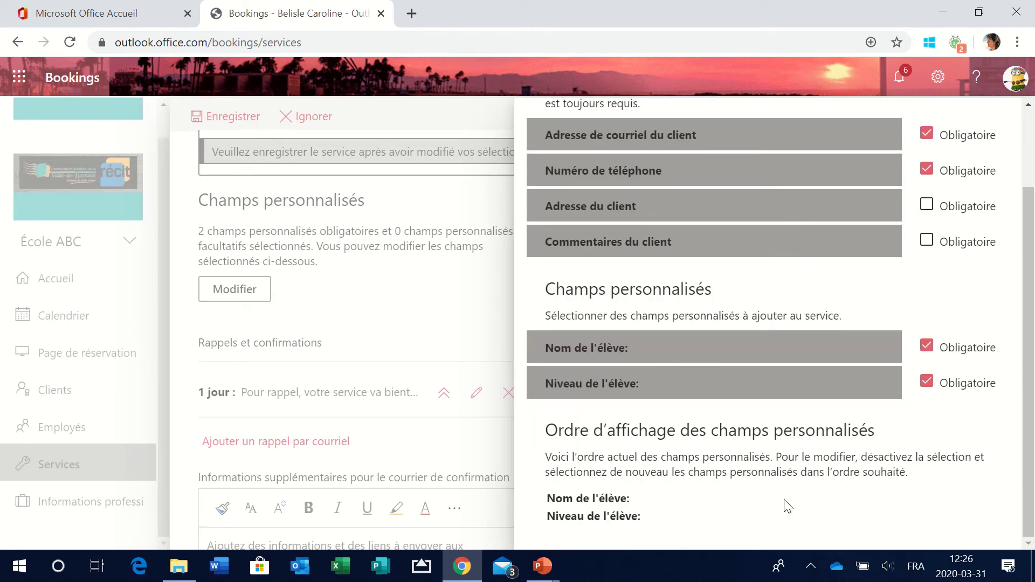
drag(1027, 404, 1026, 253)
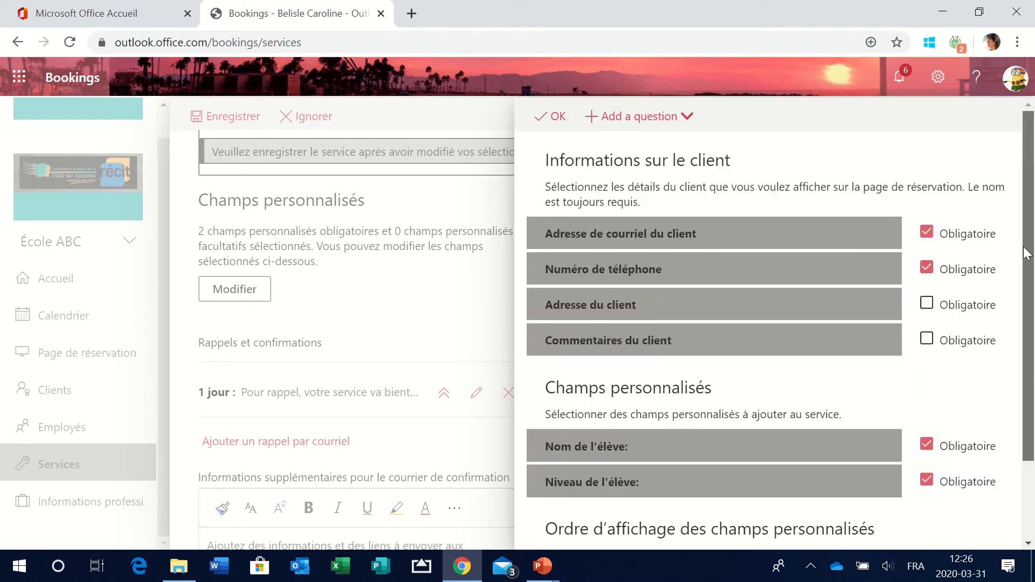
click(559, 120)
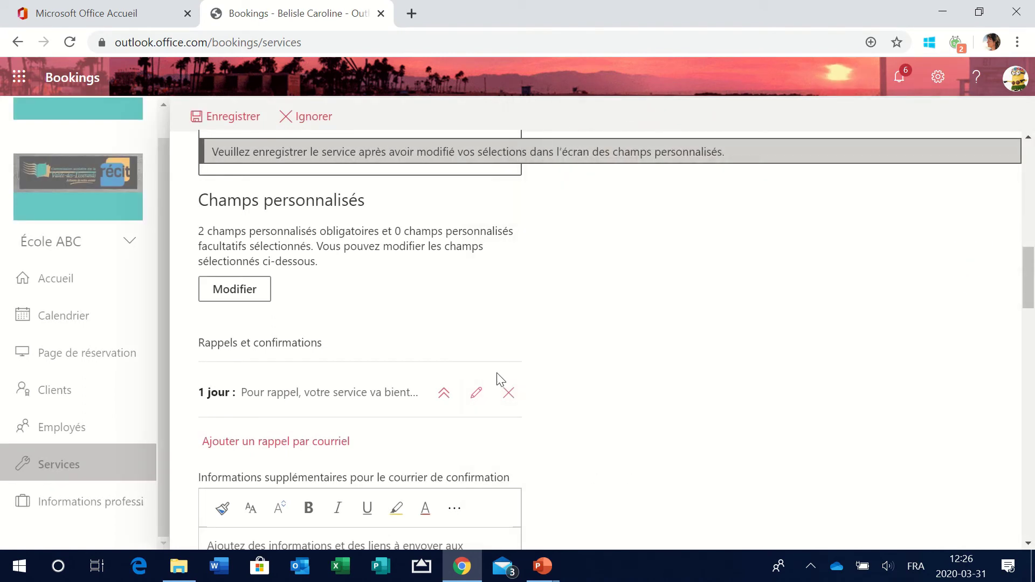
Step: Review the service's reminders, confirmation information, publication option, default scheduling policy, email notifications, employee choice and weekly availability
scroll(496, 380, down, 2)
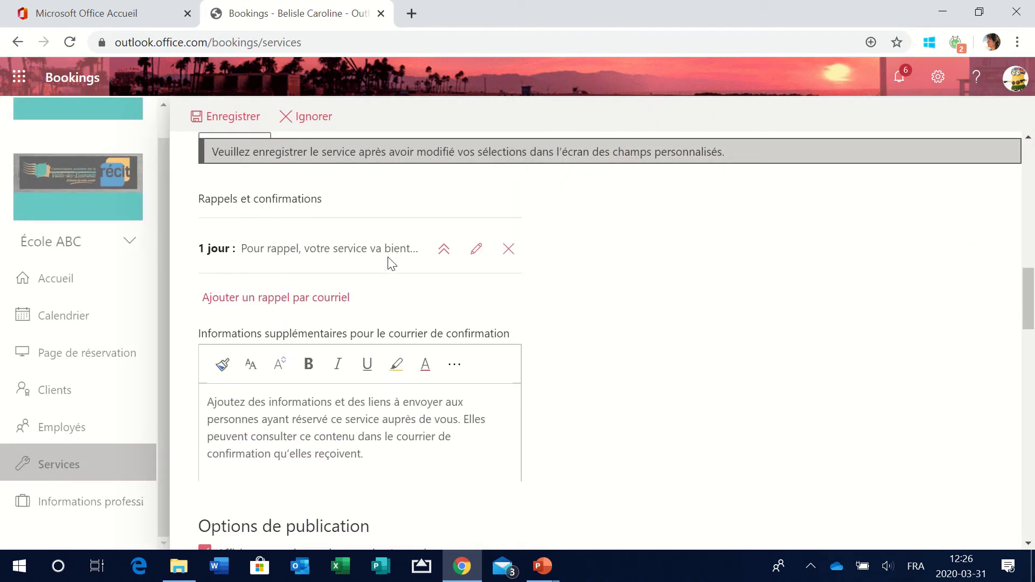
scroll(392, 265, up, 1)
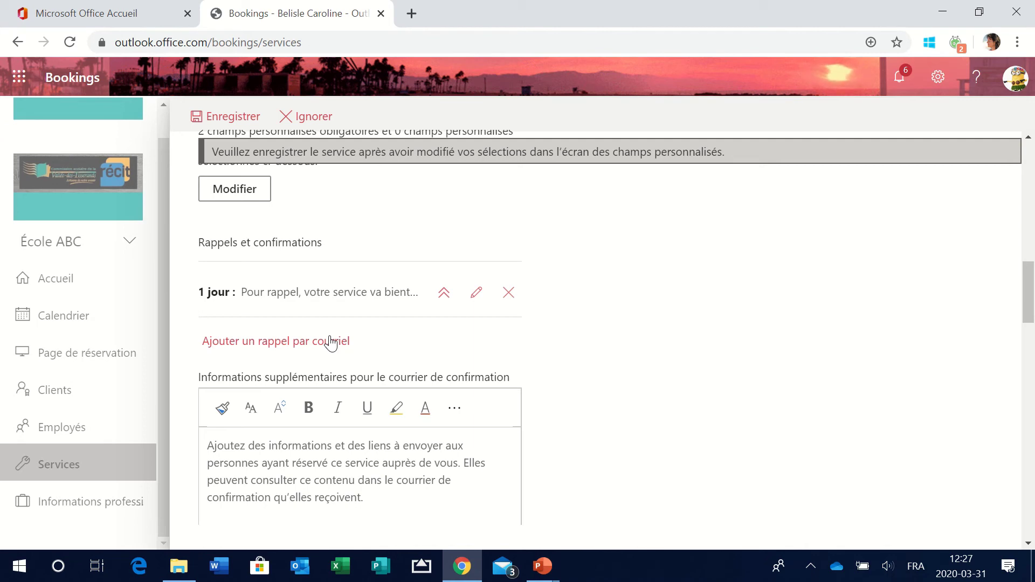
scroll(484, 368, down, 1)
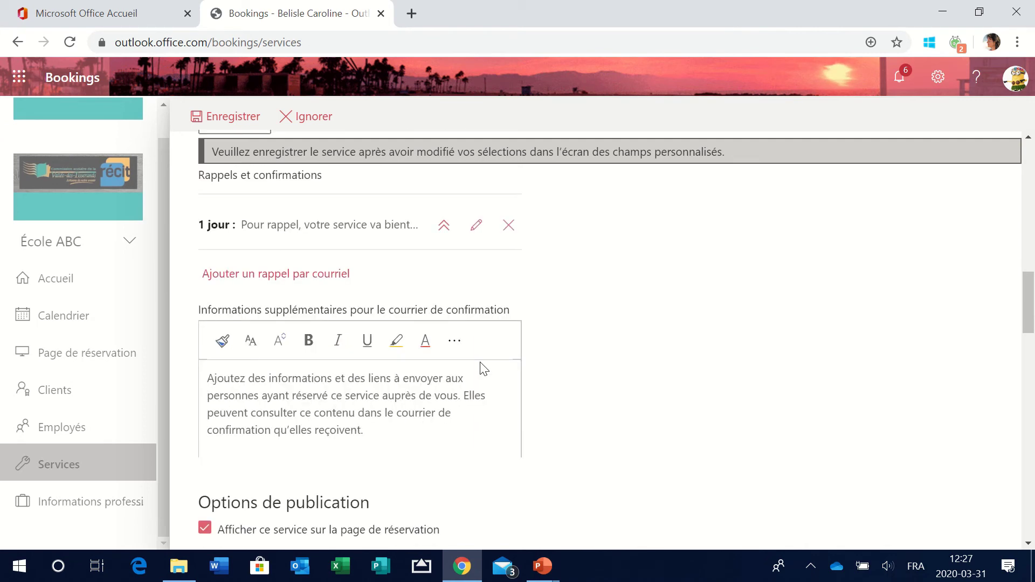
scroll(483, 369, down, 1)
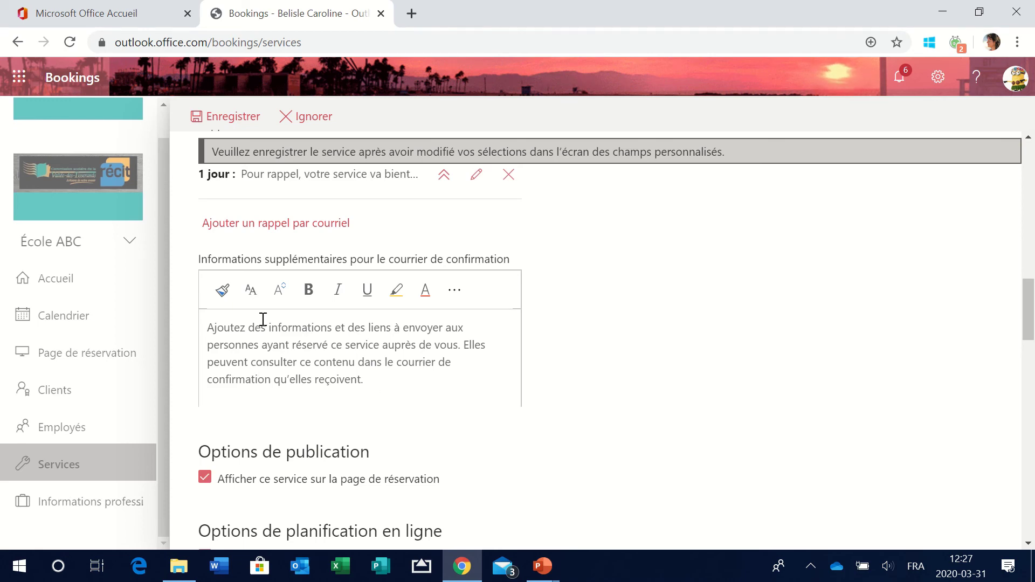
scroll(439, 365, down, 3)
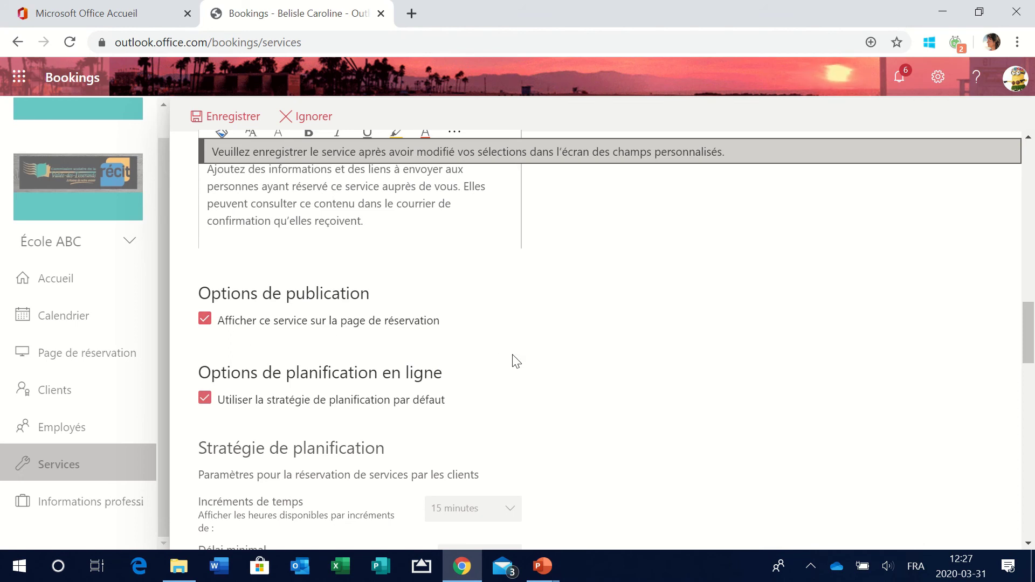
scroll(516, 362, down, 2)
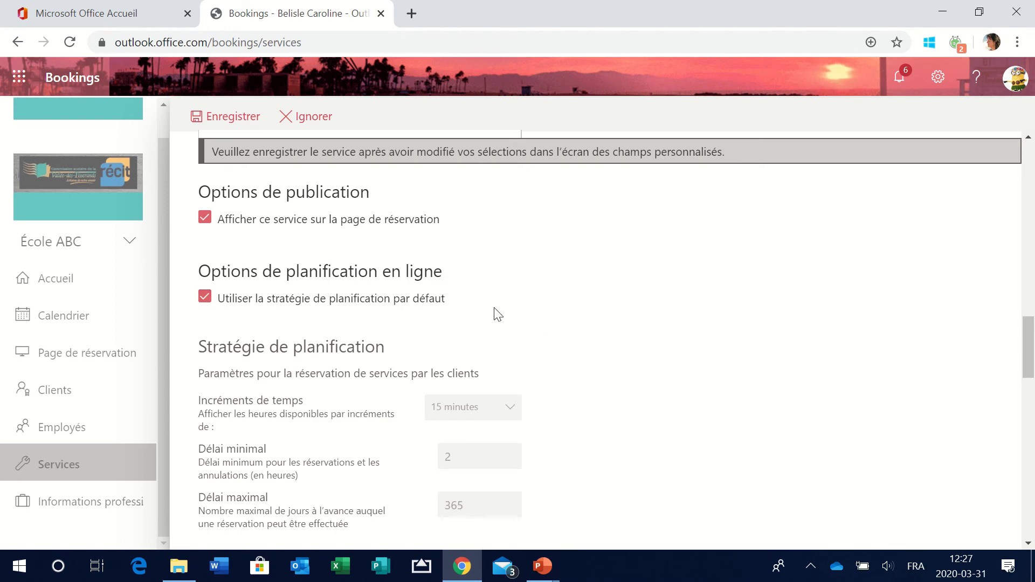
scroll(497, 315, down, 2)
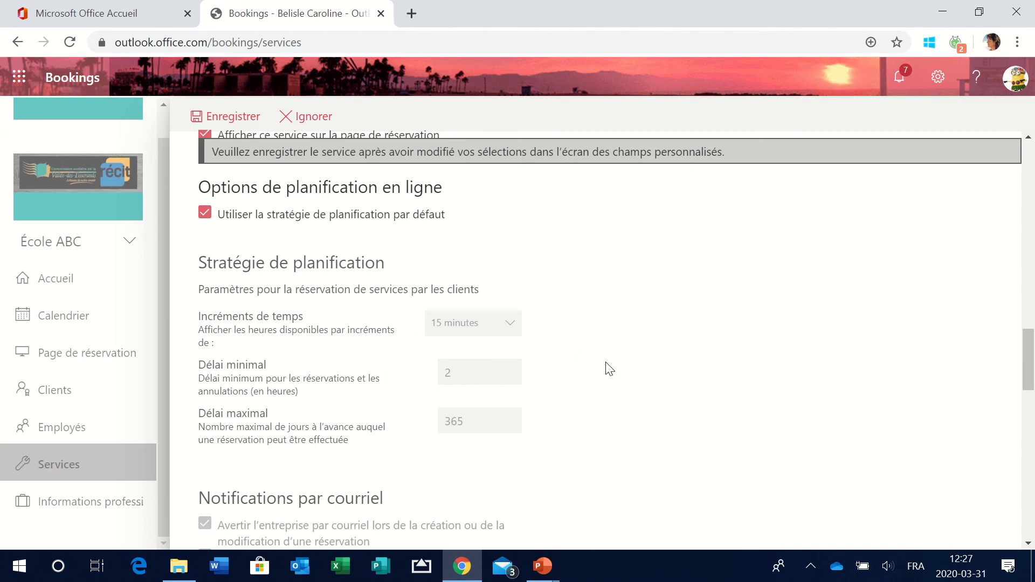
scroll(608, 368, down, 1)
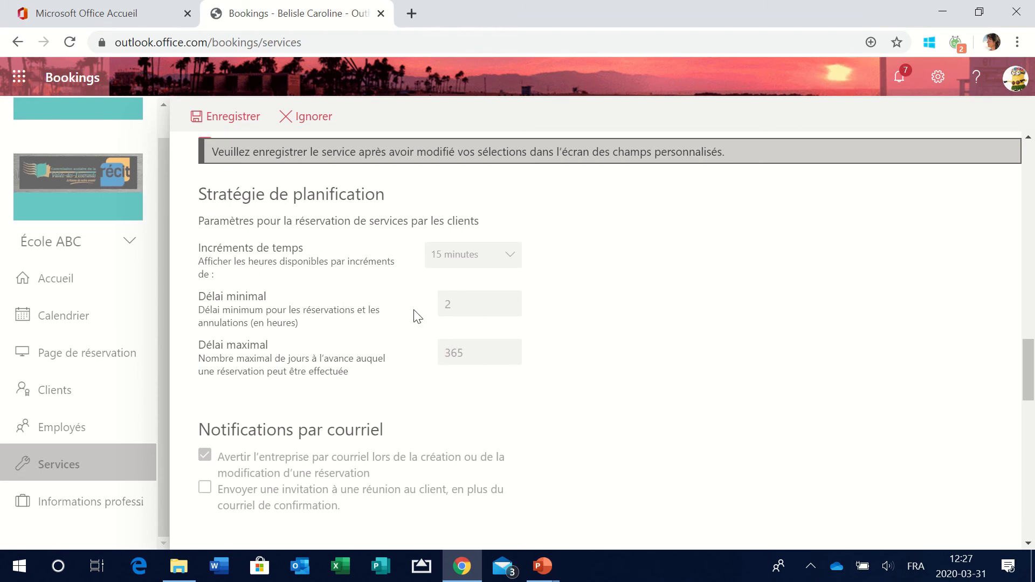
scroll(345, 429, down, 3)
scroll(345, 426, down, 1)
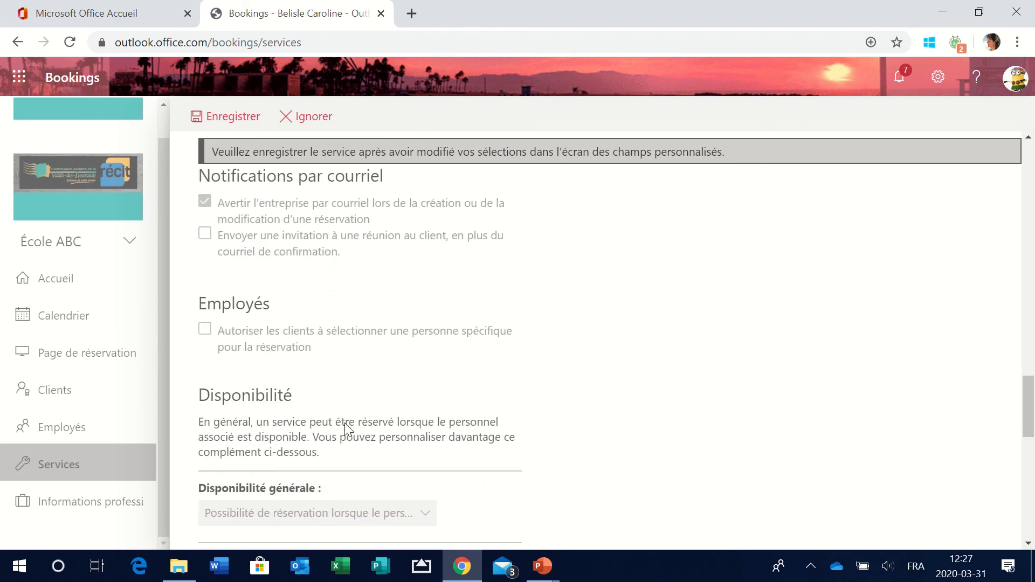
scroll(432, 234, up, 1)
scroll(432, 234, up, 1)
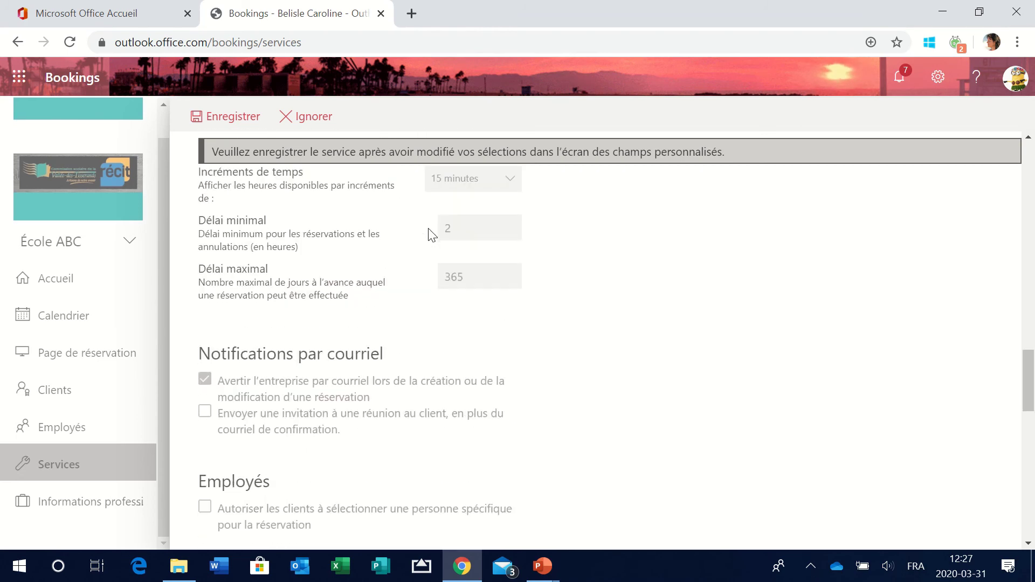
scroll(432, 234, down, 1)
scroll(432, 234, down, 1)
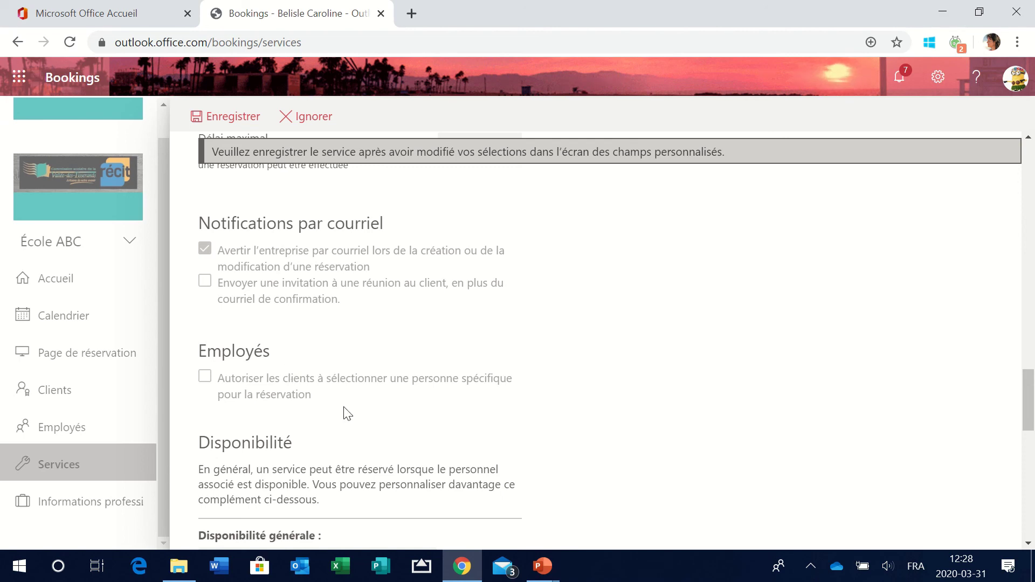
scroll(384, 434, down, 9)
scroll(384, 434, down, 3)
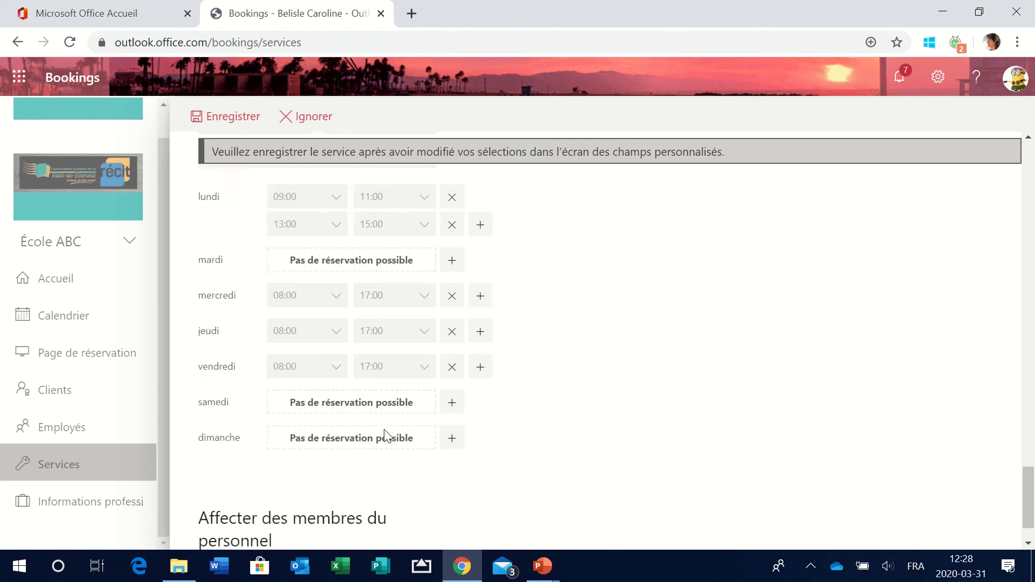
Step: Save the "Cueillette des effets personnels avril 2020" service
scroll(384, 434, up, 20)
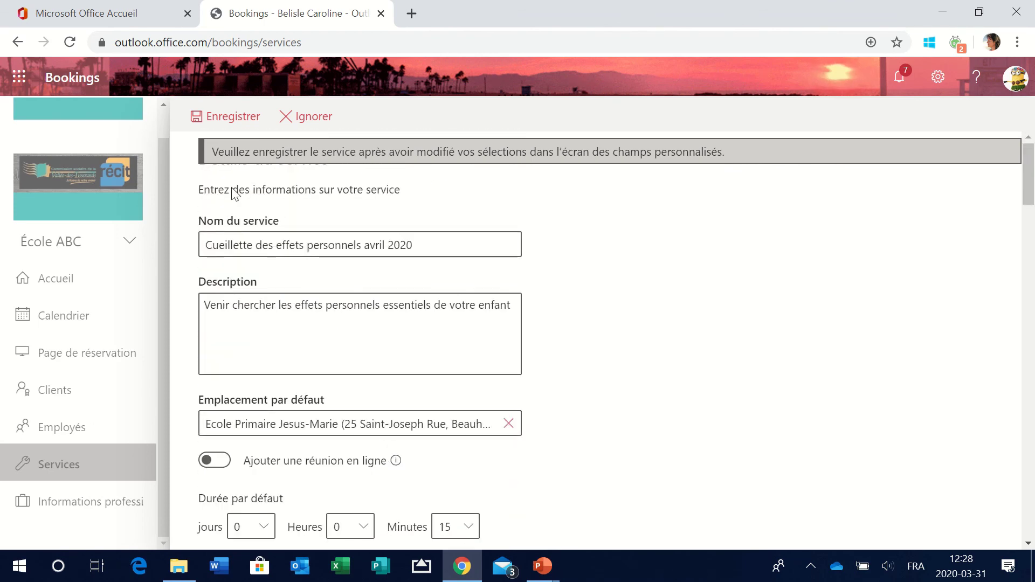
click(226, 114)
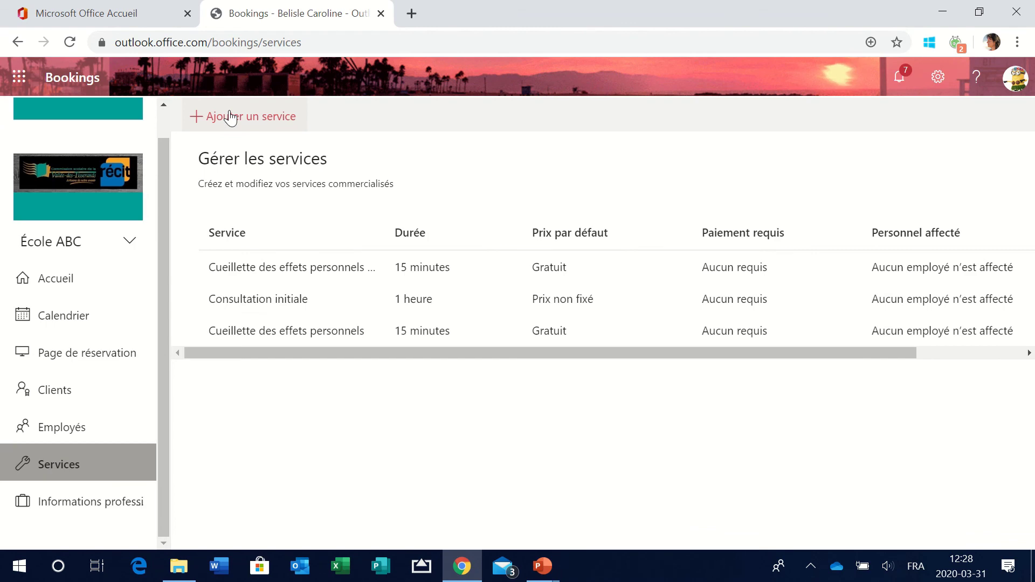